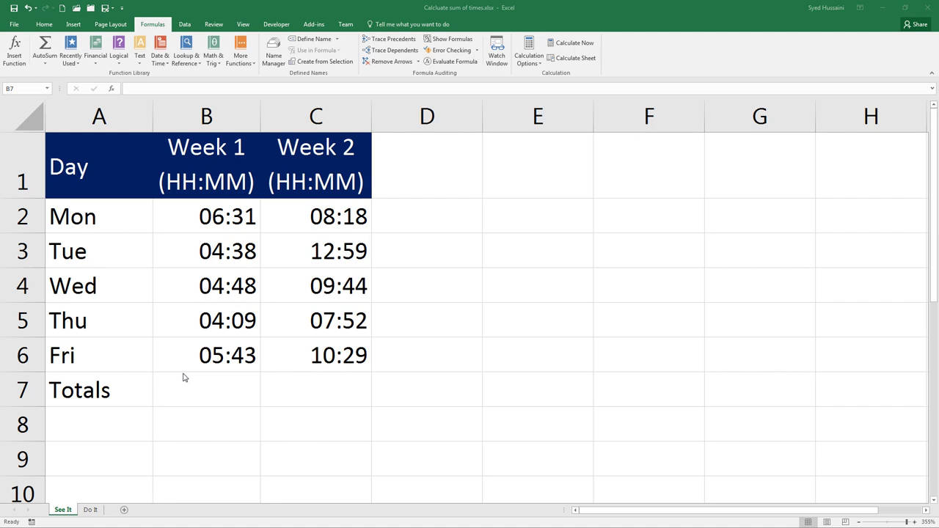
# Enter =SUM(B2:B6) in B7 to total the Week 1 daily times, showing 01:51
pyautogui.click(184, 380)
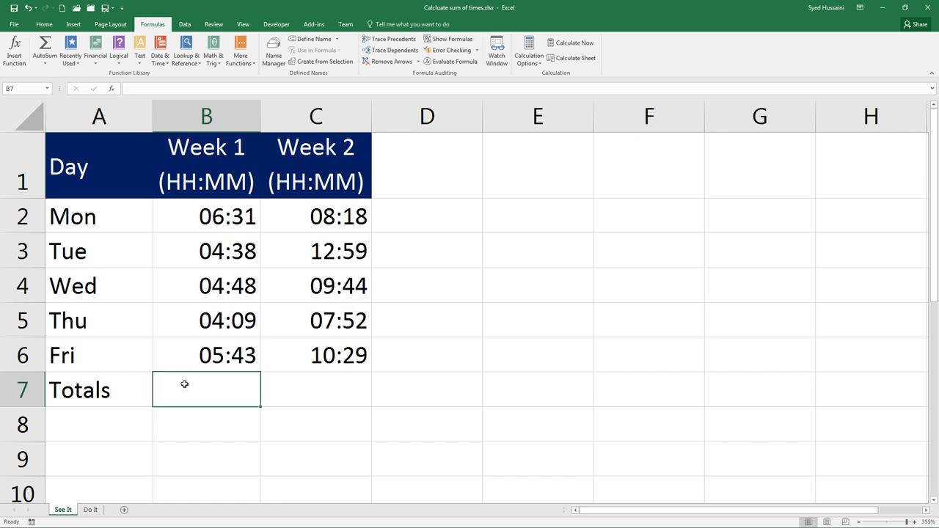
pyautogui.write('=')
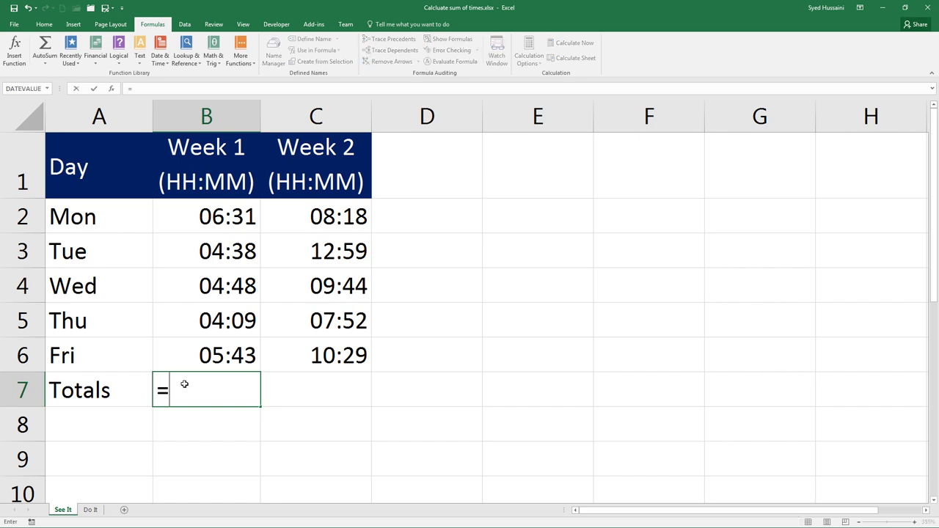
pyautogui.write('sum(')
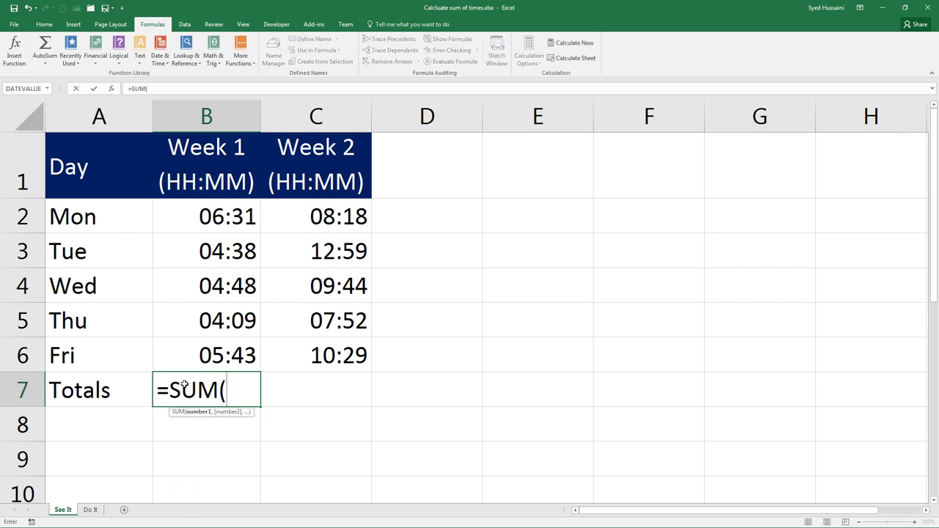
pyautogui.moveTo(215, 205); pyautogui.dragTo(217, 357)
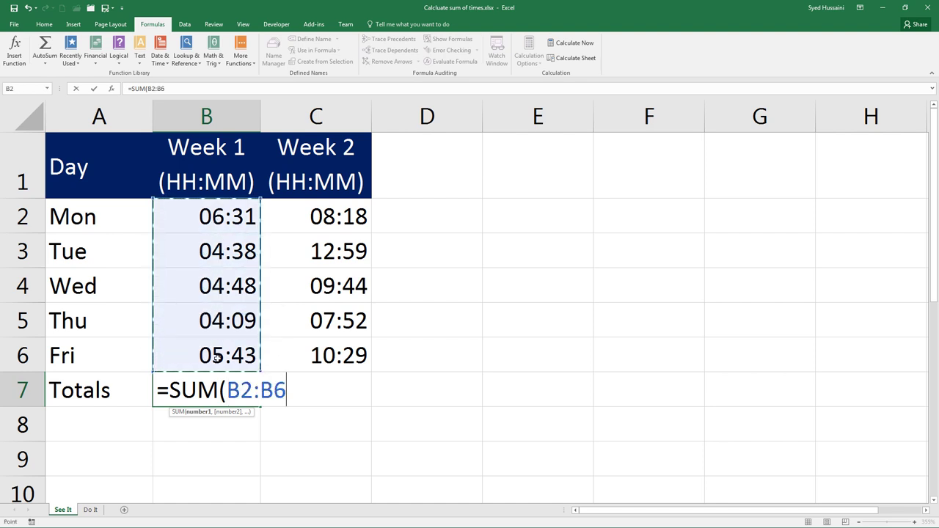
pyautogui.write(')')
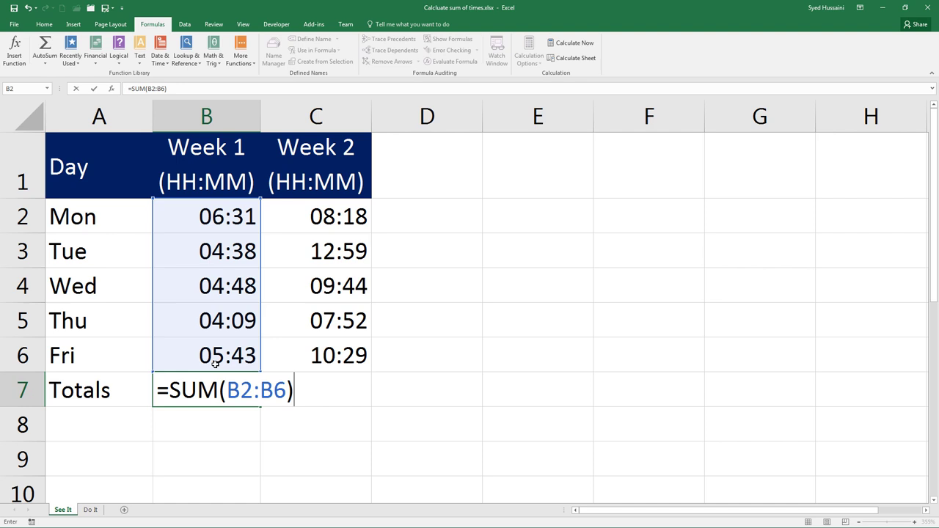
pyautogui.press('Return')
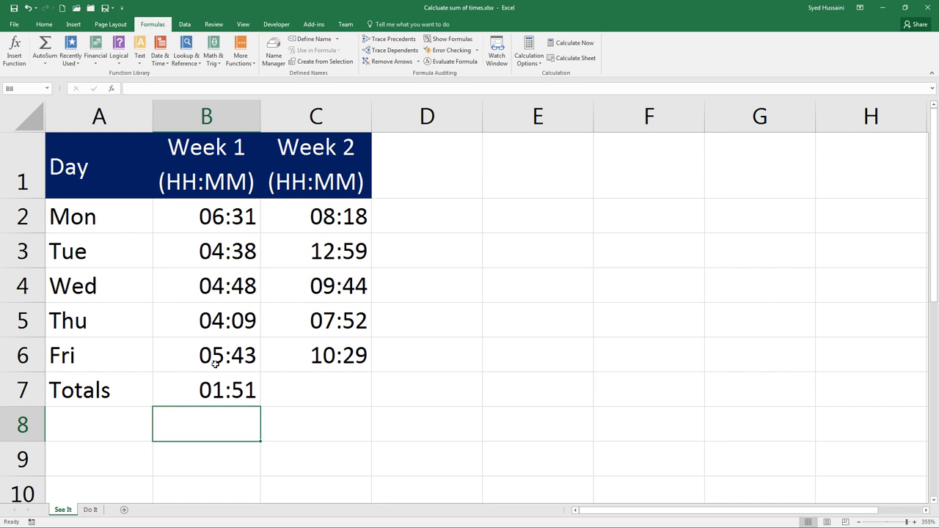
# Copy B7's SUM formula across into C7 so Week 2's total shows 01:25
pyautogui.moveTo(219, 216); pyautogui.dragTo(217, 360)
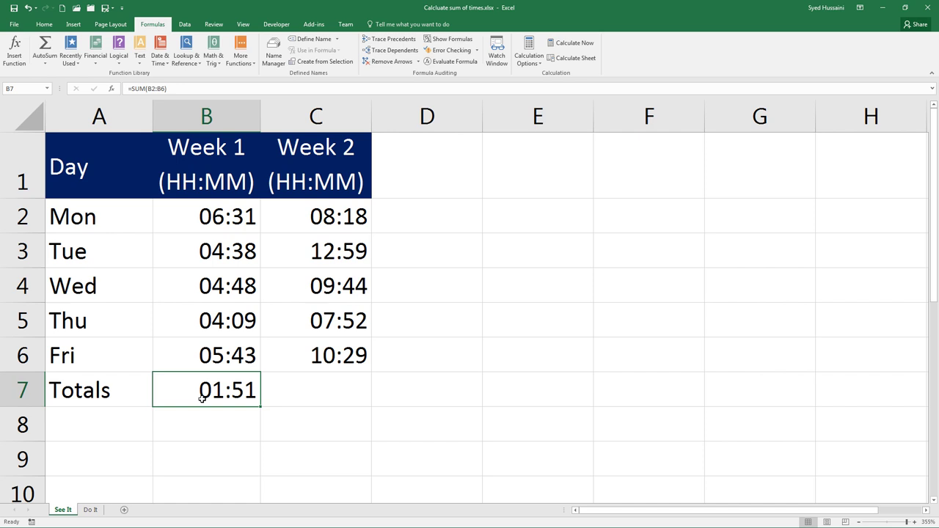
pyautogui.click(320, 396)
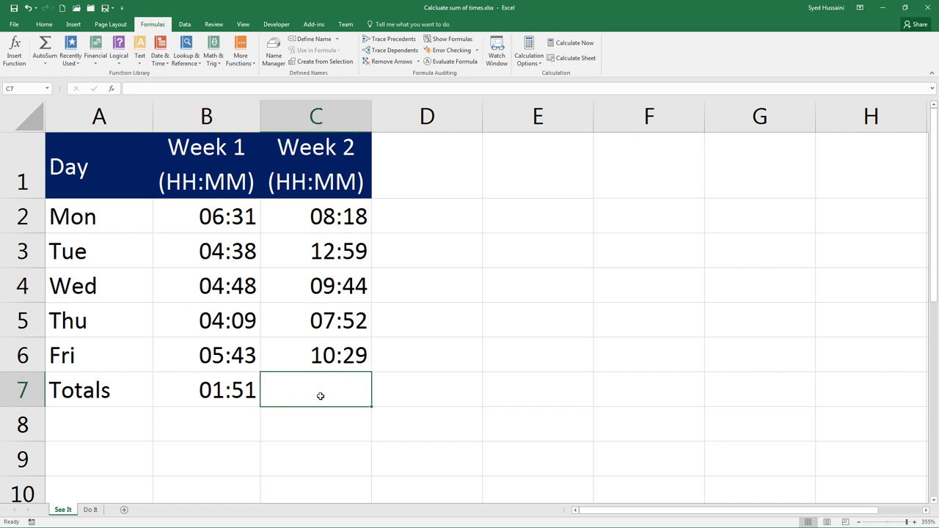
pyautogui.click(223, 393)
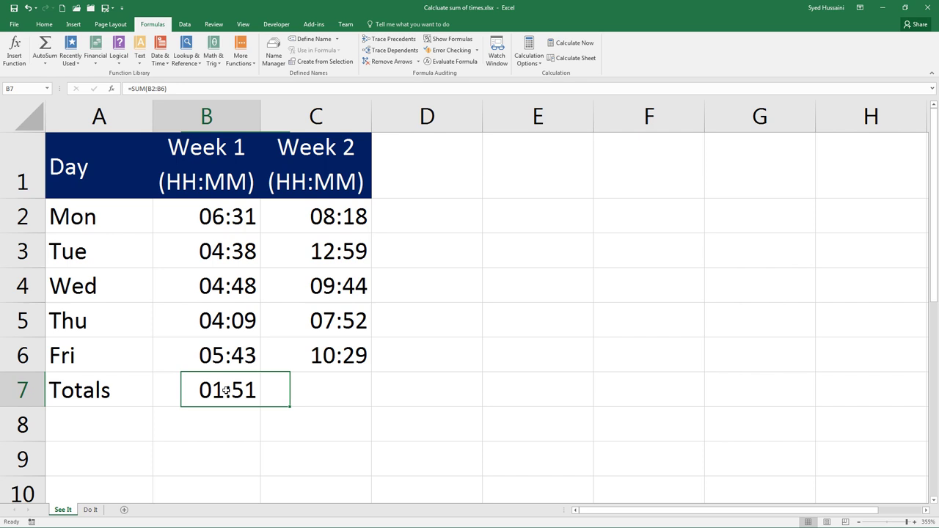
pyautogui.moveTo(261, 407); pyautogui.dragTo(371, 409)
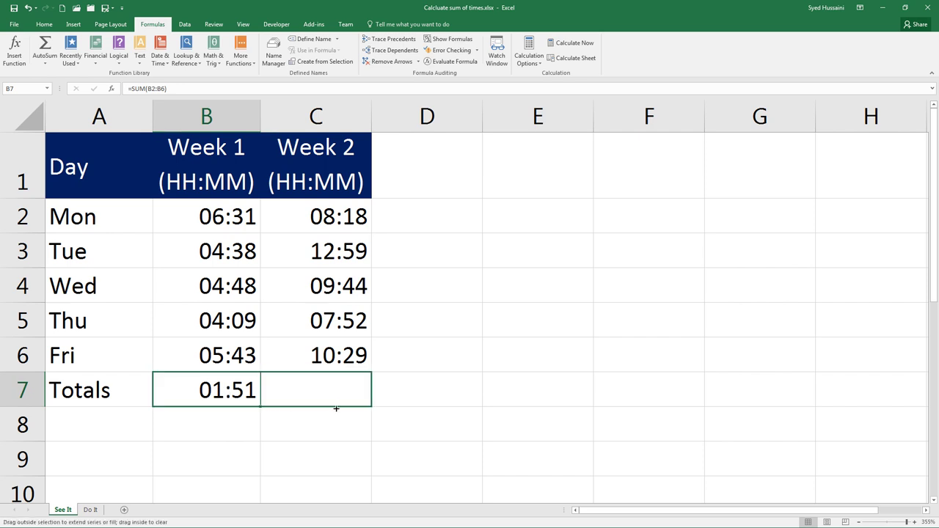
pyautogui.click(310, 389)
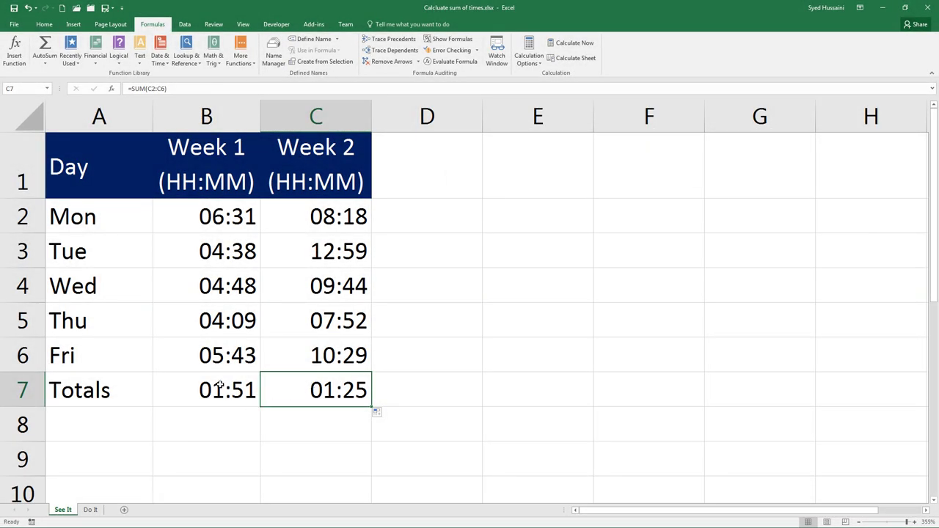
pyautogui.click(219, 386)
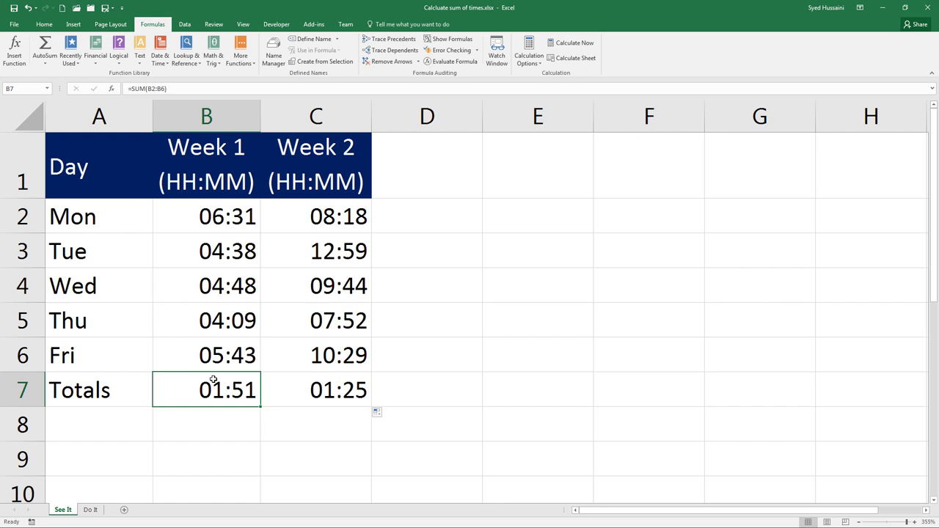
# In Format Cells for B7, preview Time formats such as 13:30, 13:30:55 and PM 1:30:55
pyautogui.hotkey('ctrl', '1')
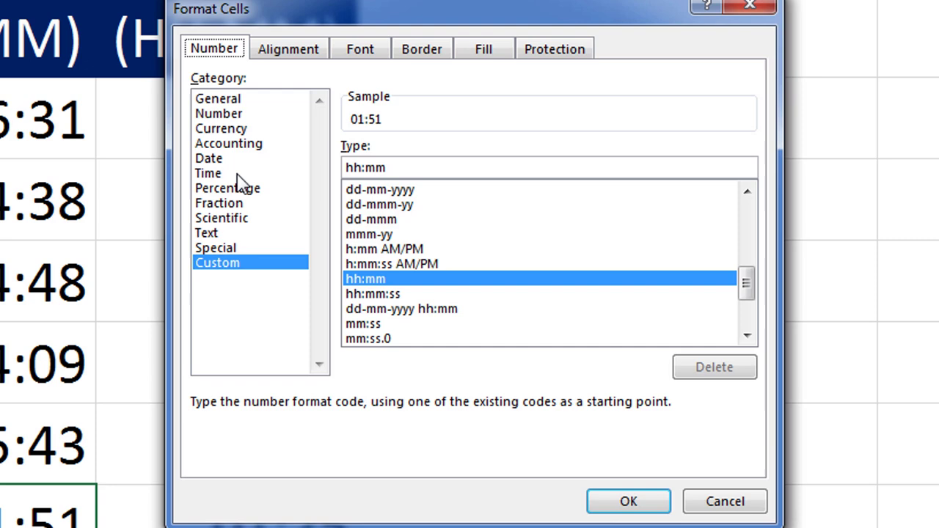
pyautogui.click(239, 176)
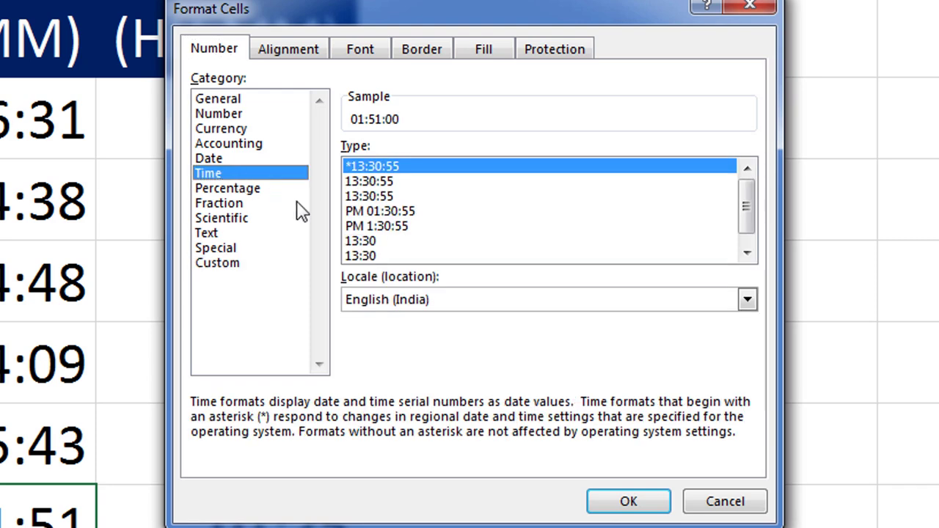
pyautogui.click(747, 252)
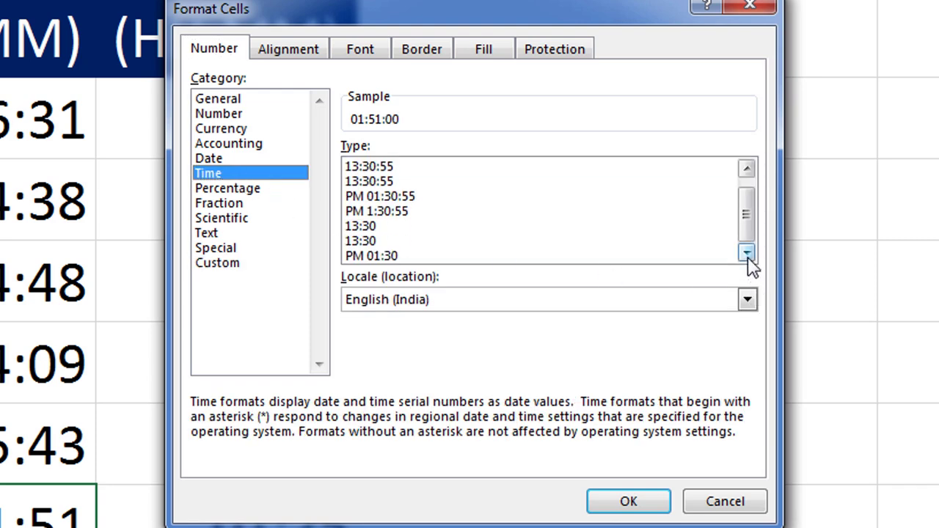
pyautogui.moveTo(743, 217)
pyautogui.mouseDown()
pyautogui.moveTo(742, 200)
pyautogui.moveTo(738, 237)
pyautogui.mouseUp()
pyautogui.click(437, 242)
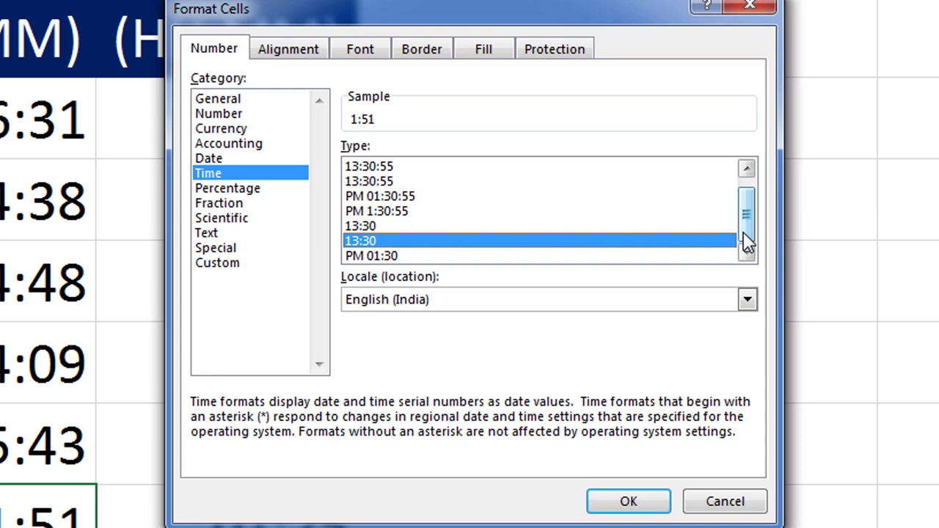
pyautogui.moveTo(743, 232); pyautogui.dragTo(743, 195)
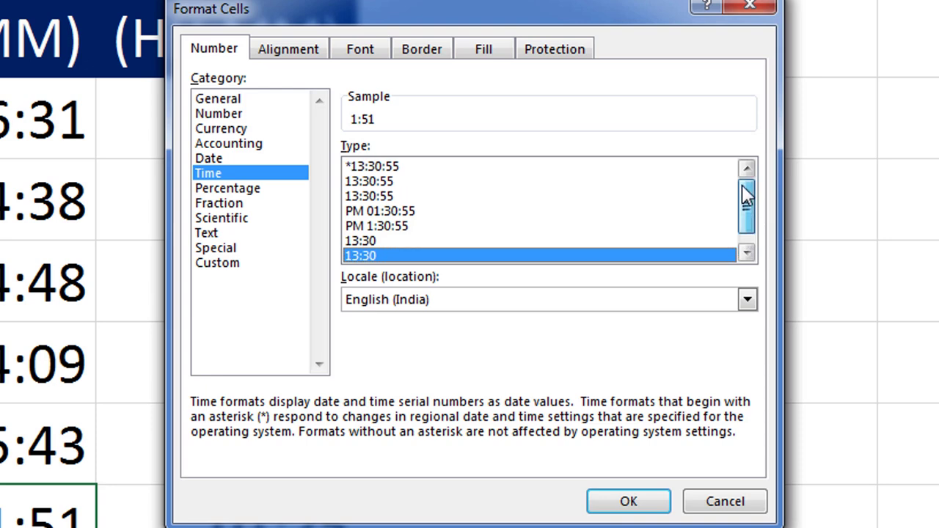
pyautogui.click(497, 196)
pyautogui.click(496, 225)
pyautogui.click(496, 241)
pyautogui.scroll(-1, 496, 261)
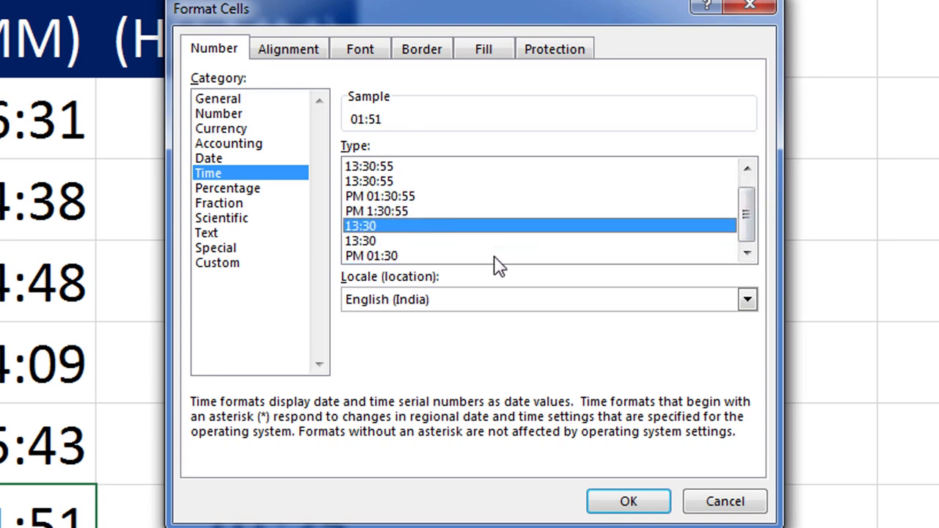
pyautogui.click(497, 257)
pyautogui.click(497, 246)
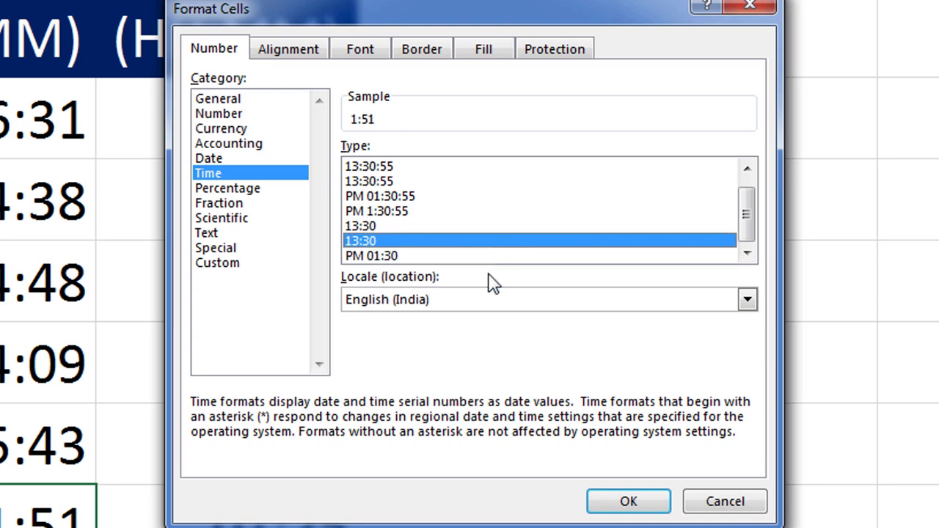
# Set the locale to English (United States) and apply the 37:30:55 elapsed-time format
pyautogui.click(473, 307)
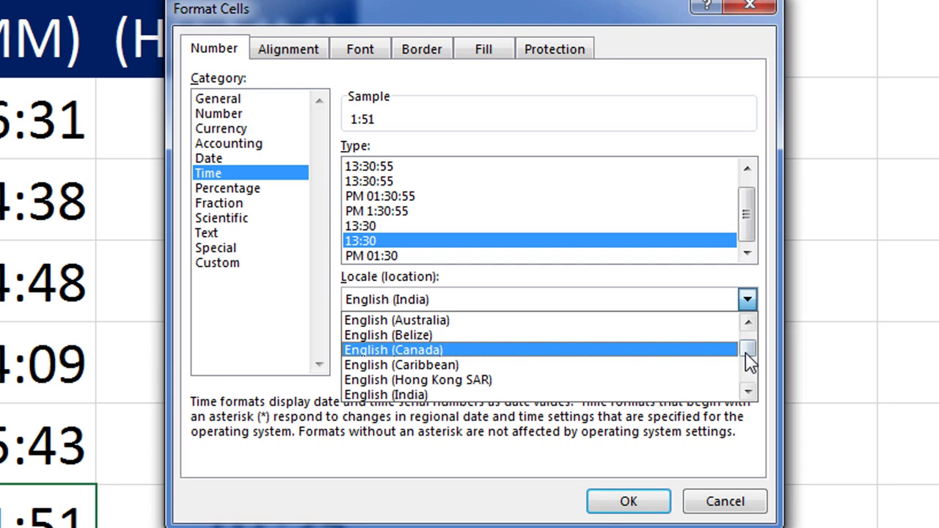
pyautogui.click(747, 391)
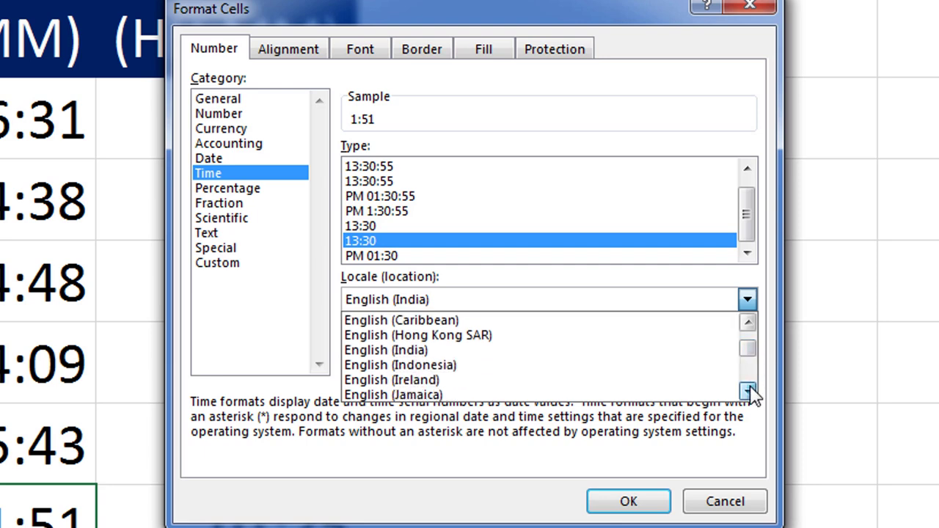
pyautogui.click(616, 344)
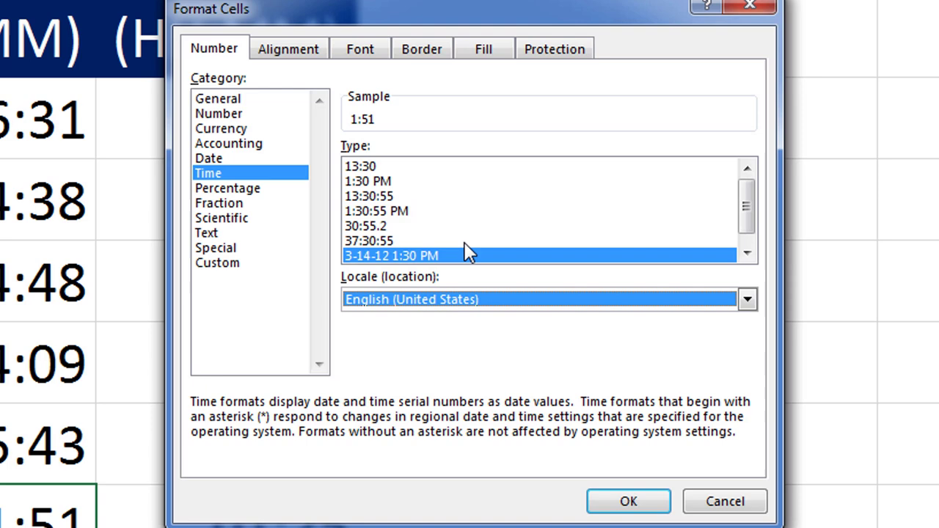
pyautogui.click(381, 242)
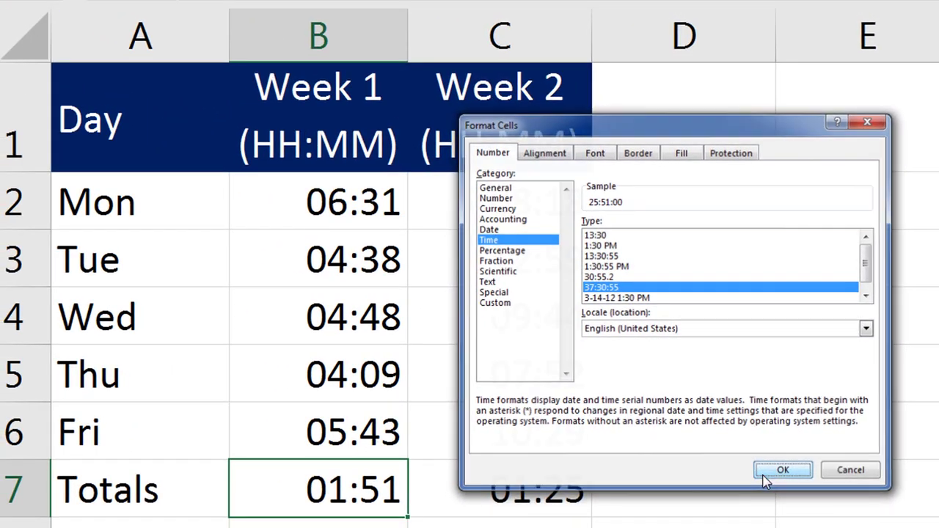
pyautogui.click(772, 472)
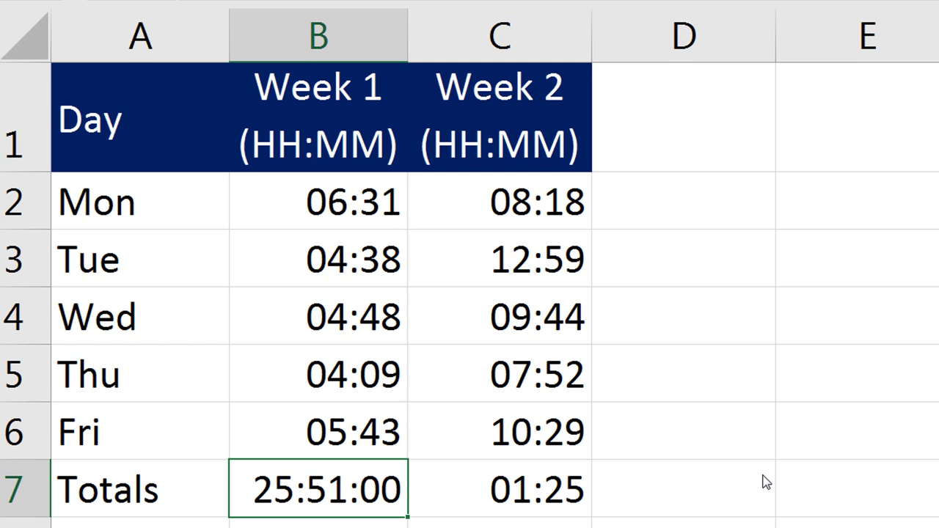
# Edit B7's custom number format code to [h]:mm so it reads 25:51
pyautogui.hotkey('ctrl', '1')
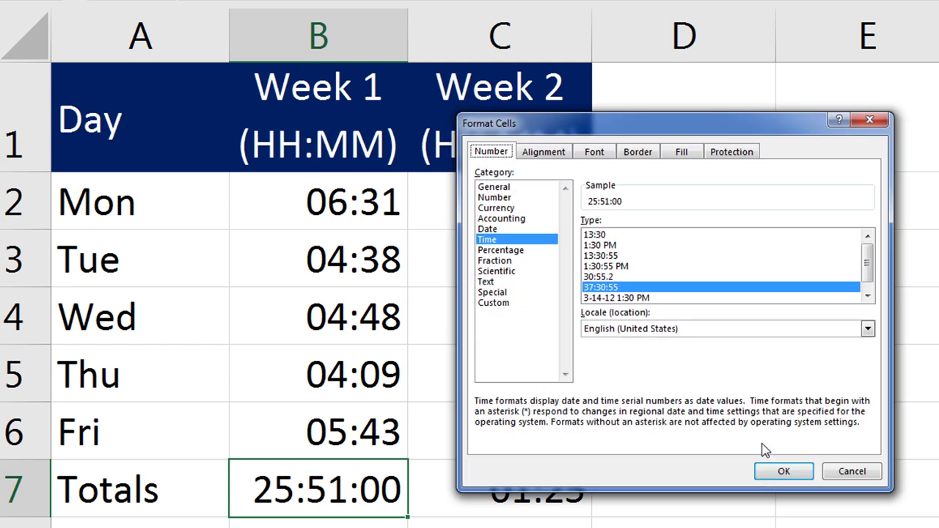
pyautogui.click(494, 303)
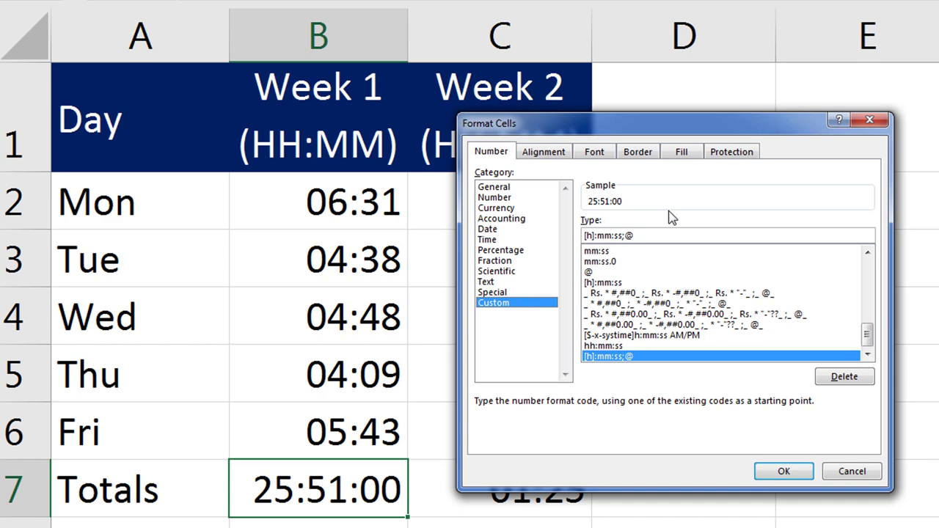
pyautogui.click(682, 238)
pyautogui.press('BackSpace')
pyautogui.press('BackSpace')
pyautogui.press('BackSpace')
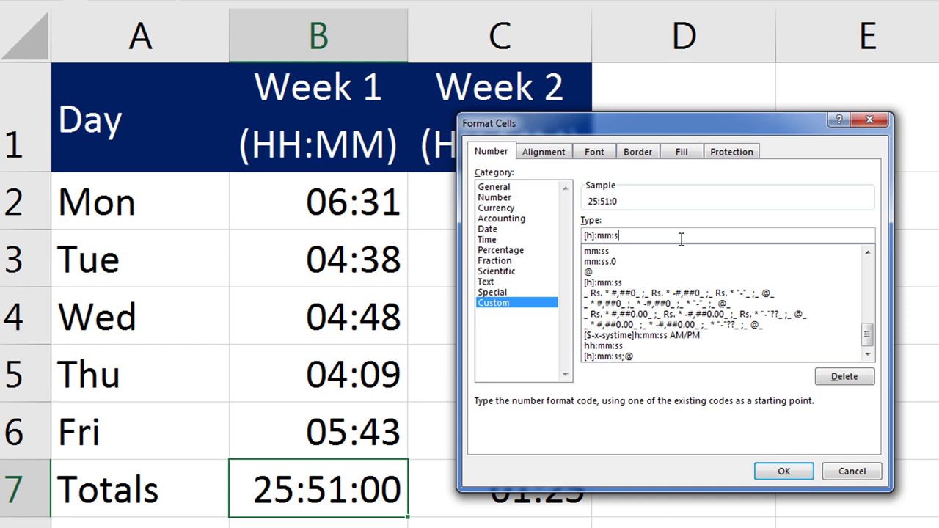
pyautogui.press('BackSpace')
pyautogui.press('BackSpace')
pyautogui.click(780, 472)
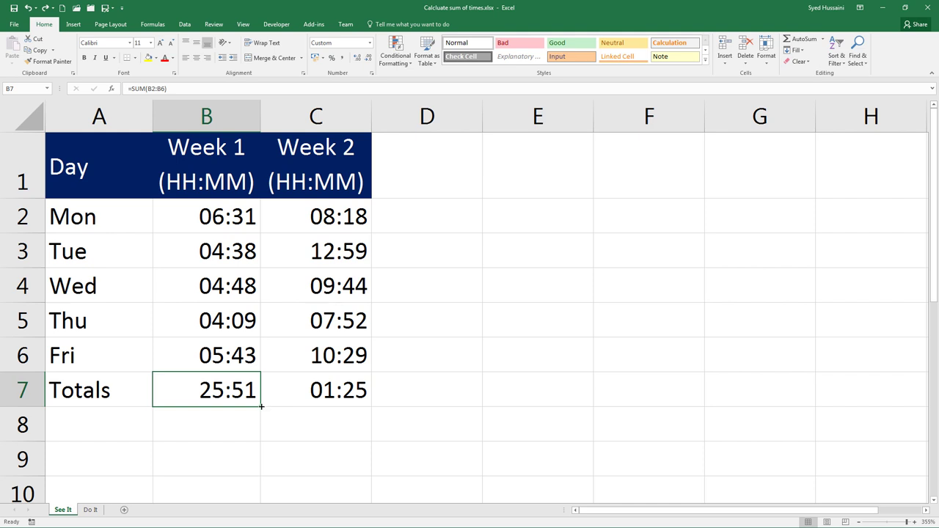
# Fill and copy-paste B7 into C7 so Week 2's total shows 49:25 in [h]:mm
pyautogui.moveTo(260, 406); pyautogui.dragTo(328, 409)
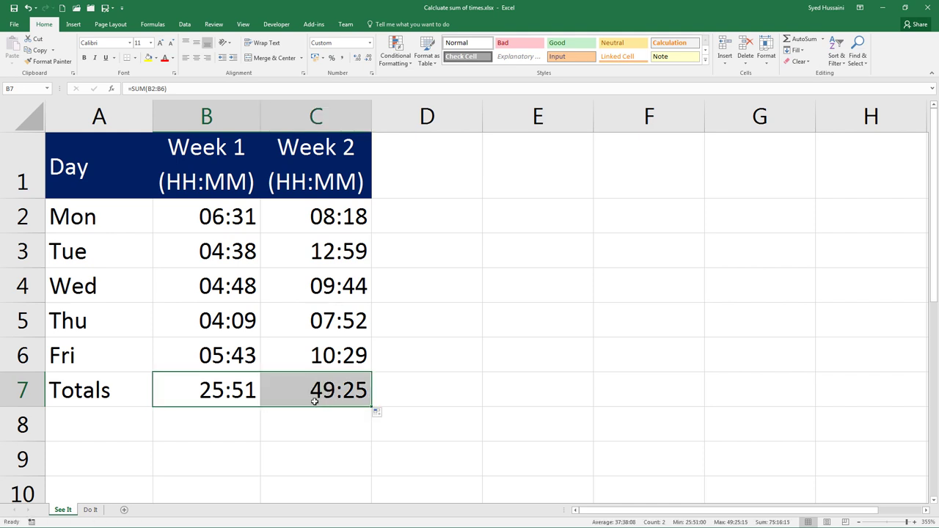
pyautogui.click(308, 396)
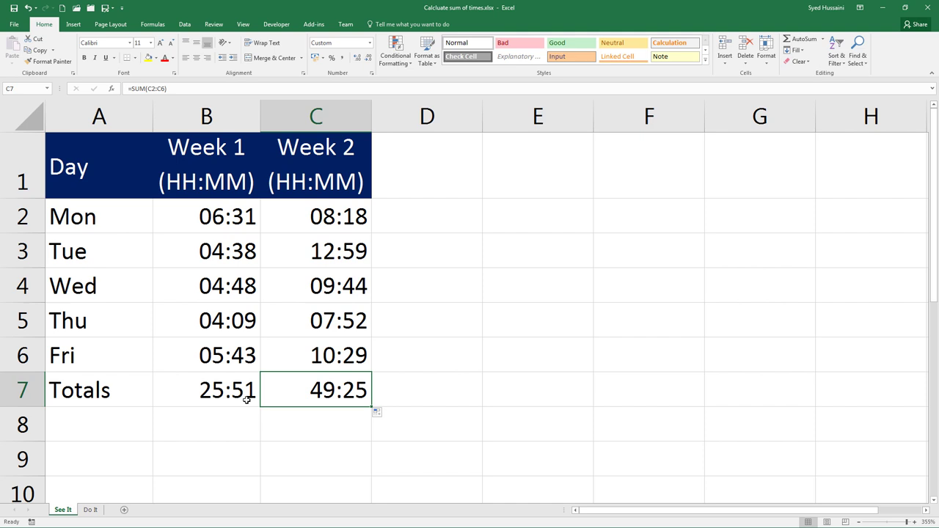
pyautogui.click(223, 400)
pyautogui.hotkey('ctrl', 'c')
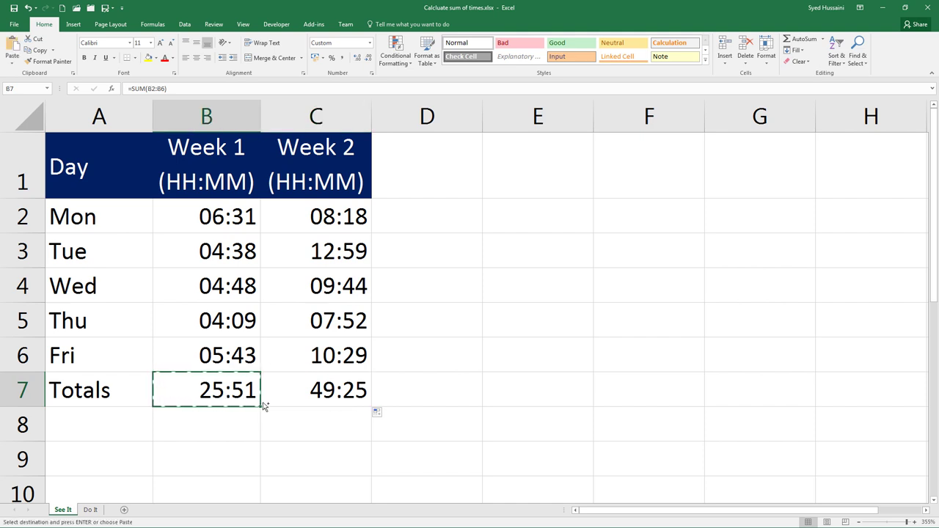
pyautogui.click(312, 400)
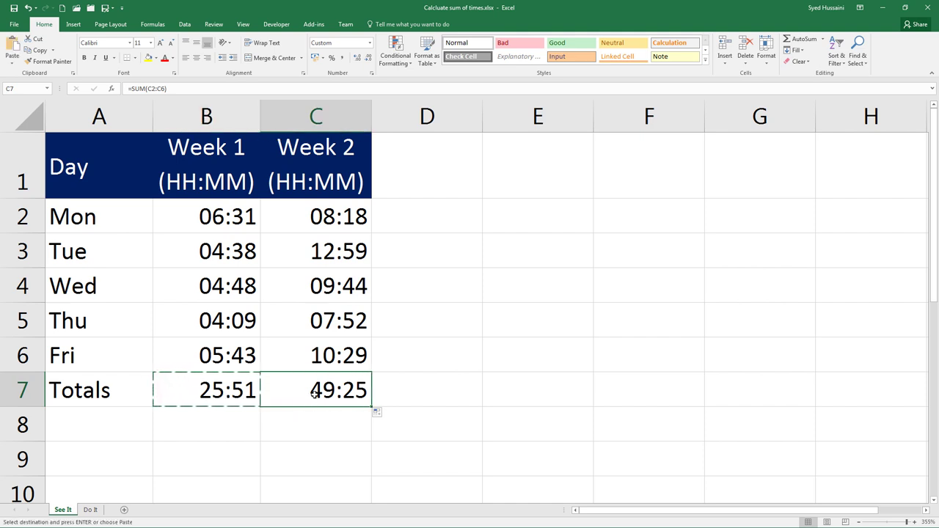
pyautogui.click(383, 415)
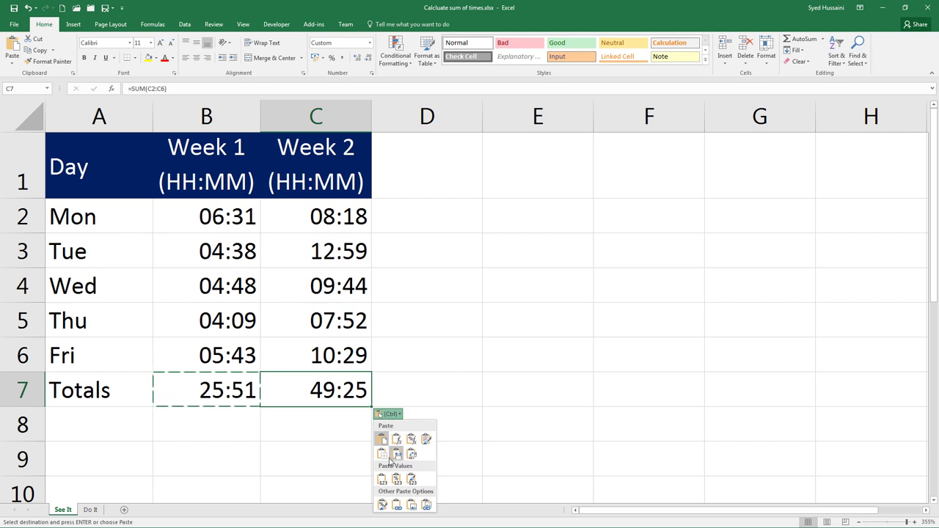
pyautogui.click(382, 504)
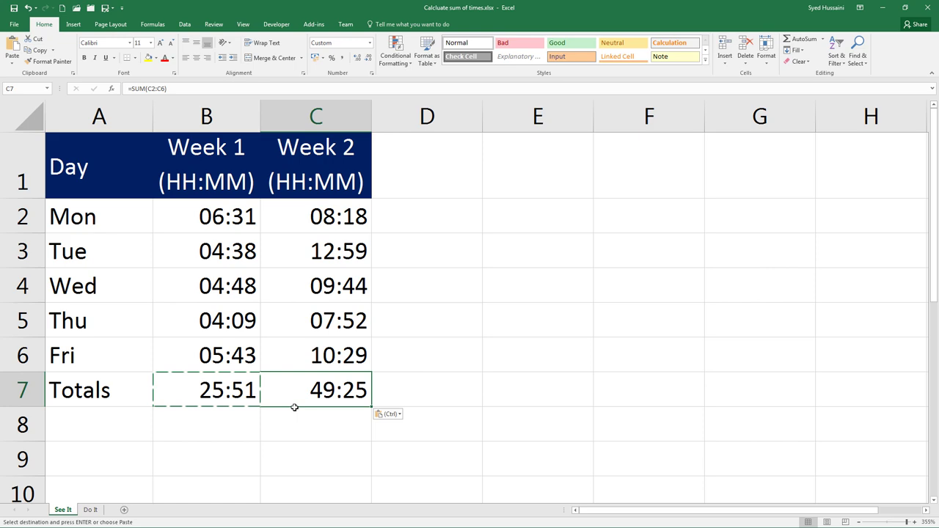
pyautogui.click(204, 182)
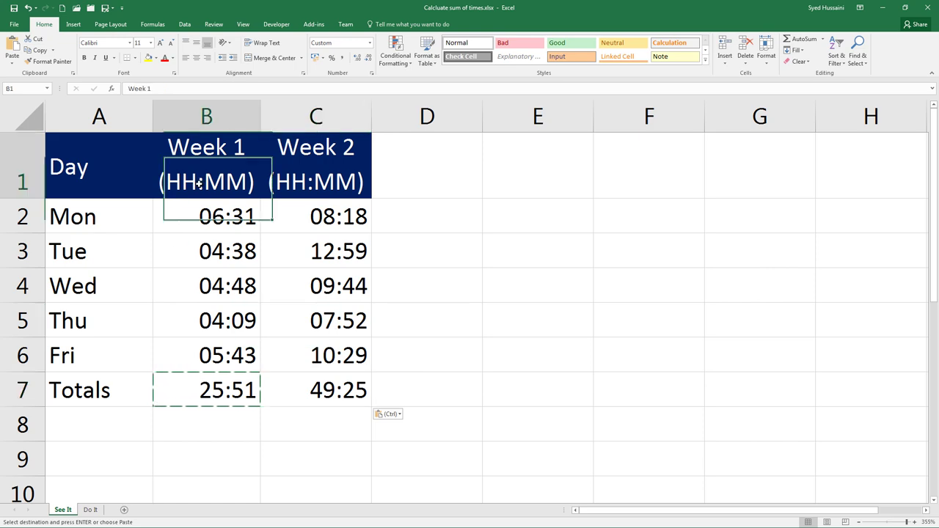
# Go to the Do It sheet and select the weekly total B7 and the daily total F2
pyautogui.click(91, 511)
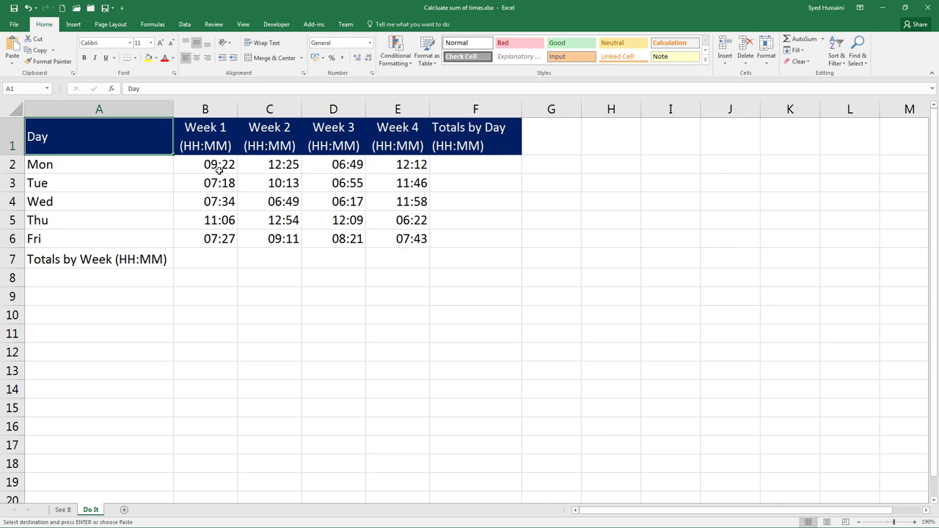
pyautogui.click(201, 259)
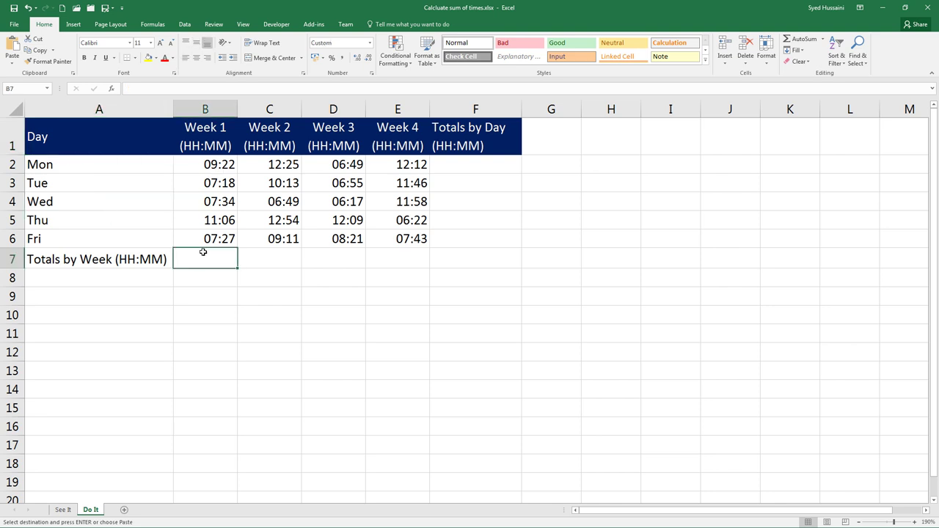
pyautogui.click(438, 167)
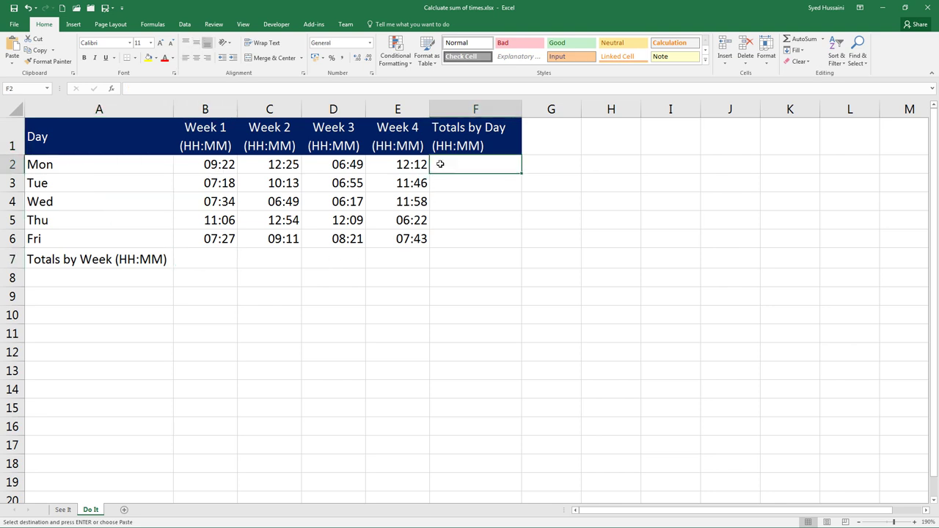